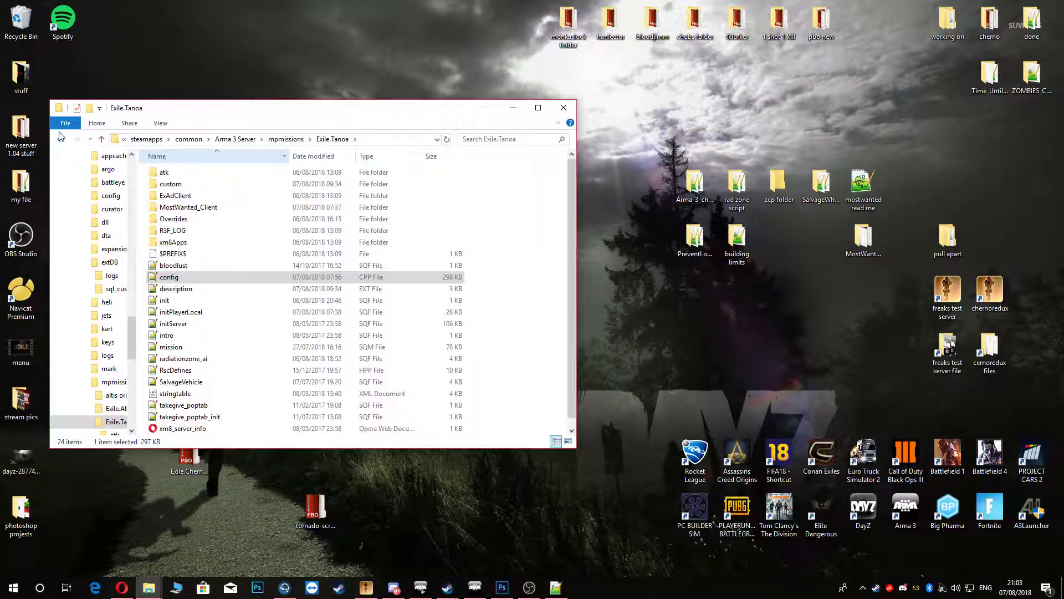
# Step: Navigate Explorer into the Exile.Tanoa mission folder and bring config.cpp forward in Notepad++
pyautogui.click(60, 139)
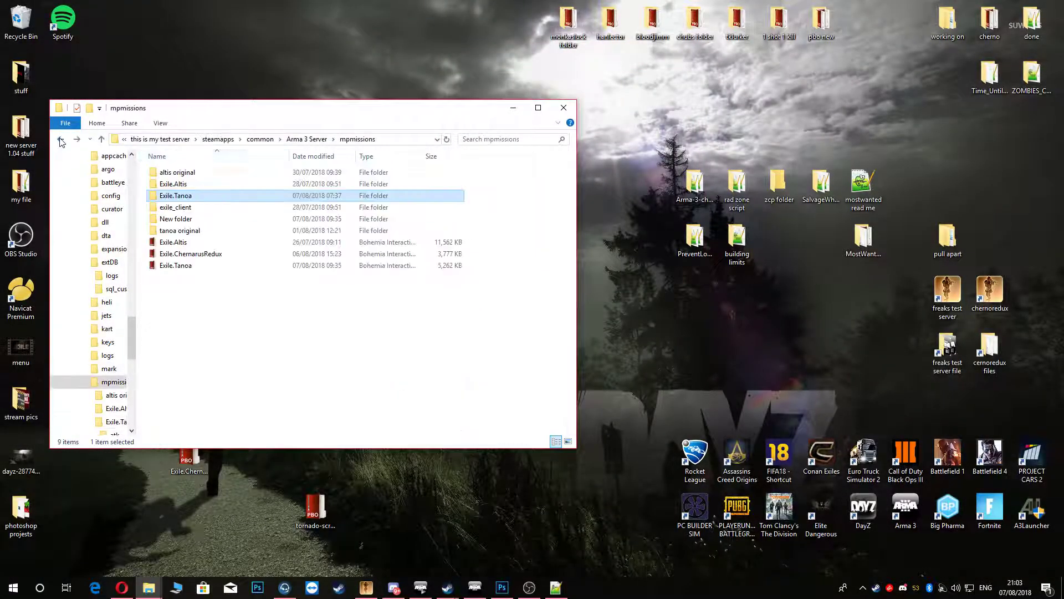
pyautogui.click(504, 380)
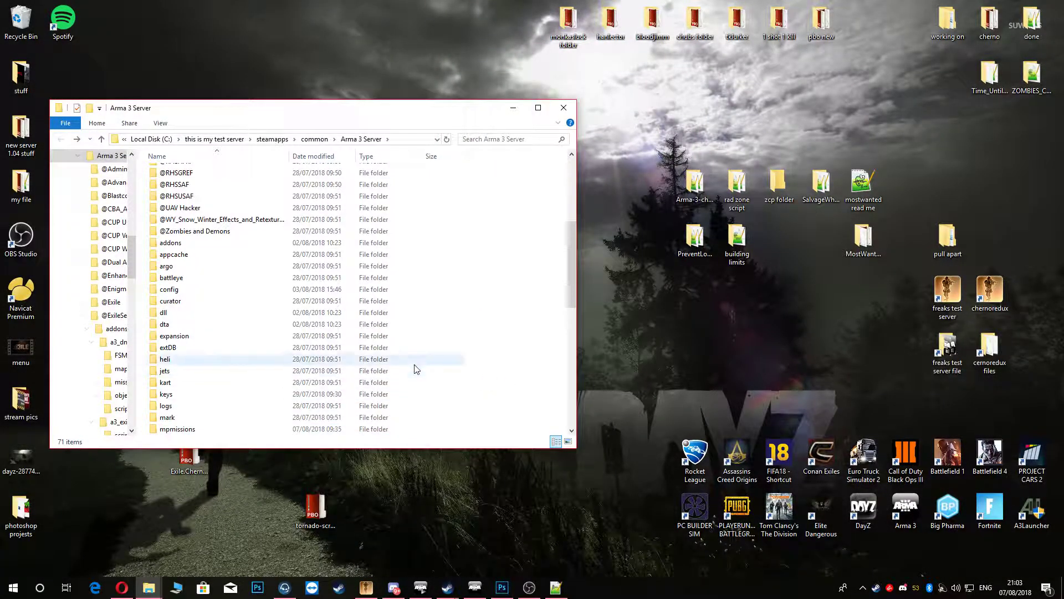
pyautogui.scroll(6, 416, 370)
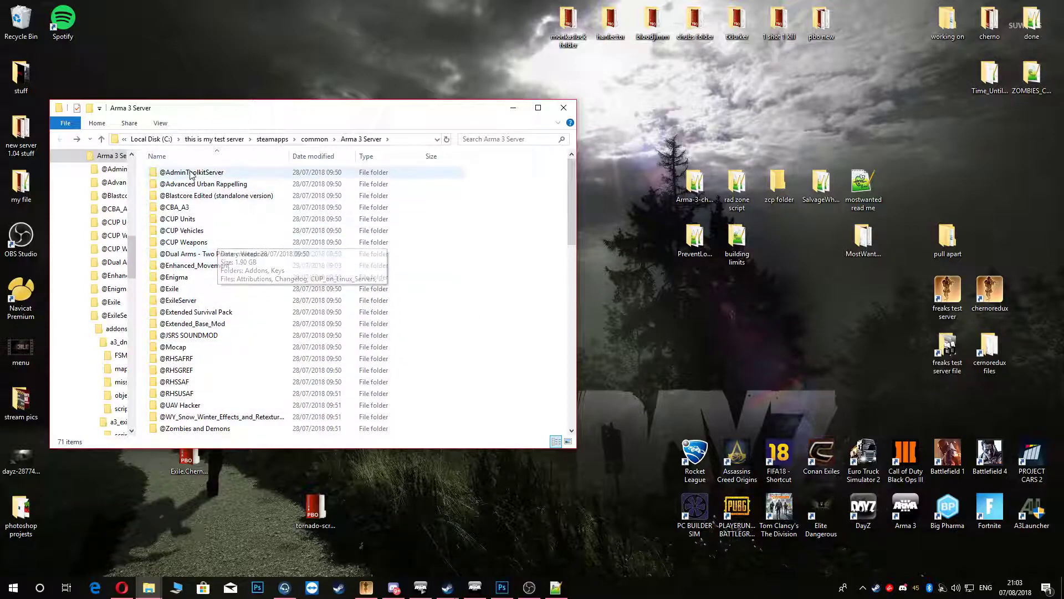
pyautogui.scroll(-1, 190, 325)
pyautogui.scroll(-6, 196, 349)
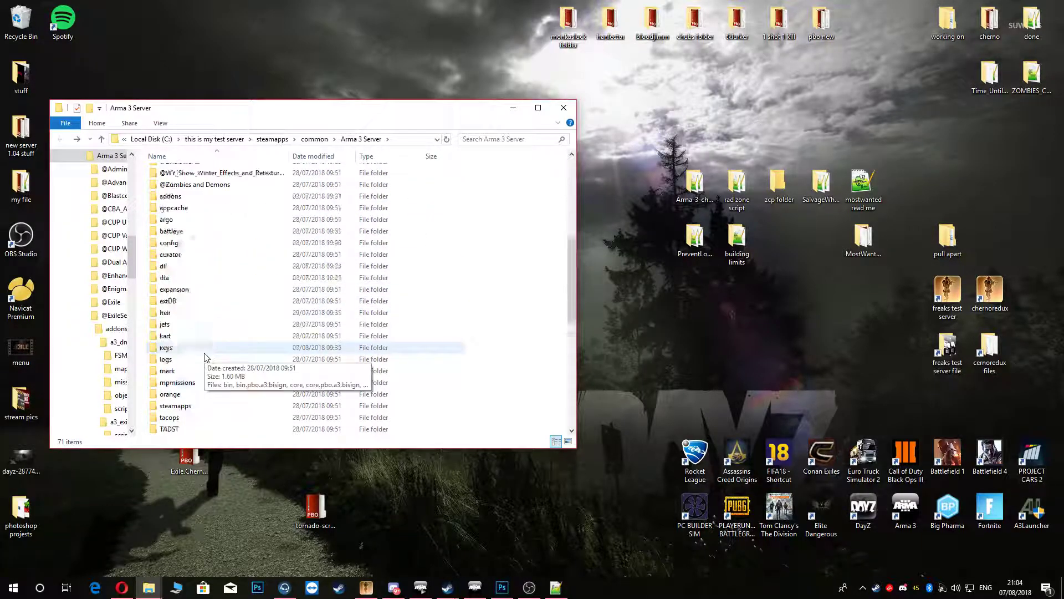
pyautogui.scroll(-2, 191, 366)
pyautogui.doubleClick(177, 348)
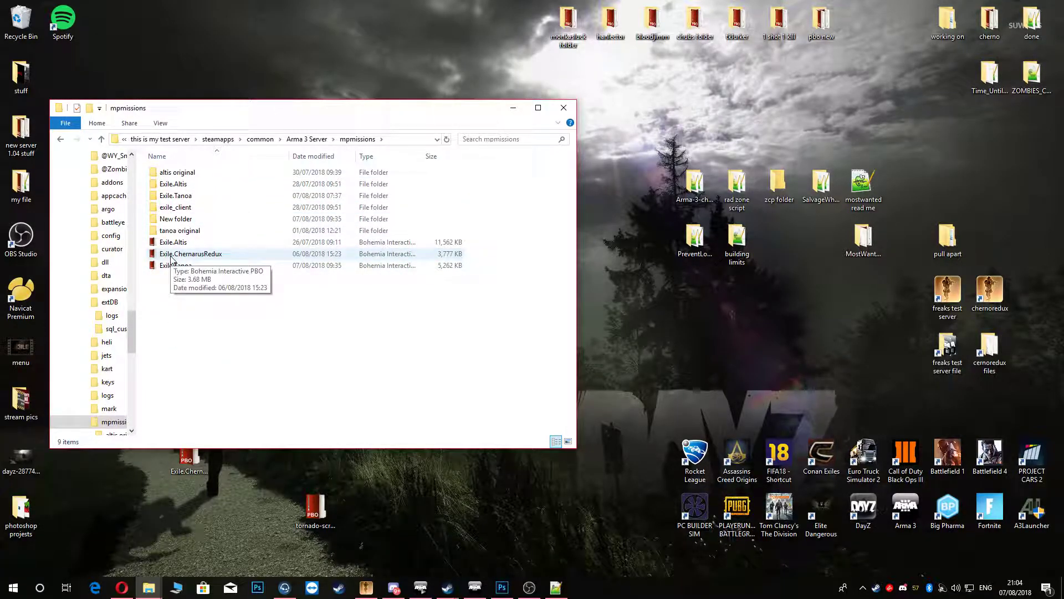
pyautogui.doubleClick(178, 199)
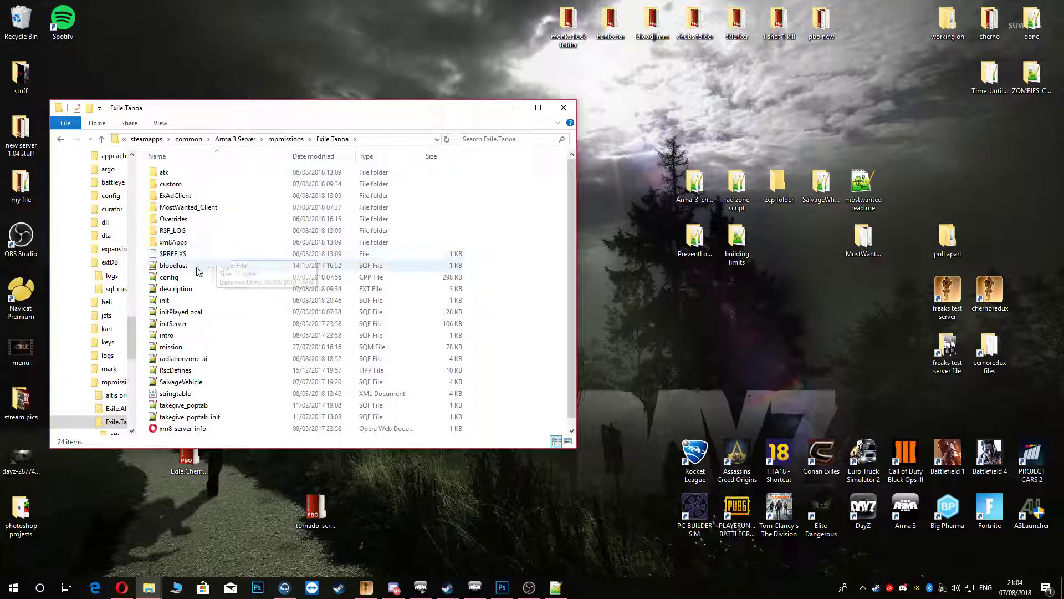
pyautogui.click(556, 588)
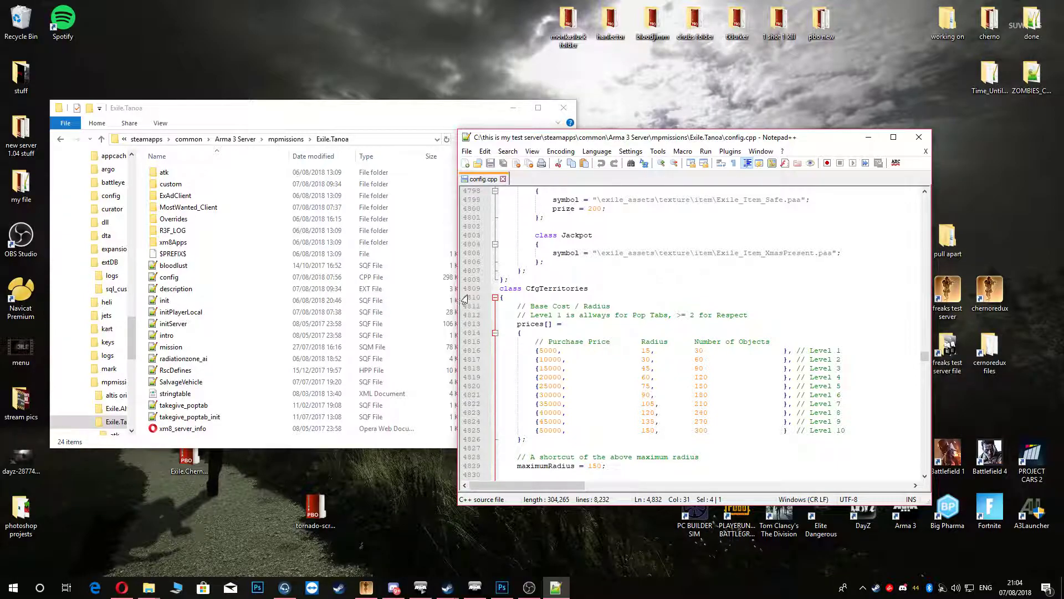
# Step: Locate the CfgTerritories class in config.cpp by searching for the selected word
pyautogui.moveTo(588, 287); pyautogui.dragTo(526, 288)
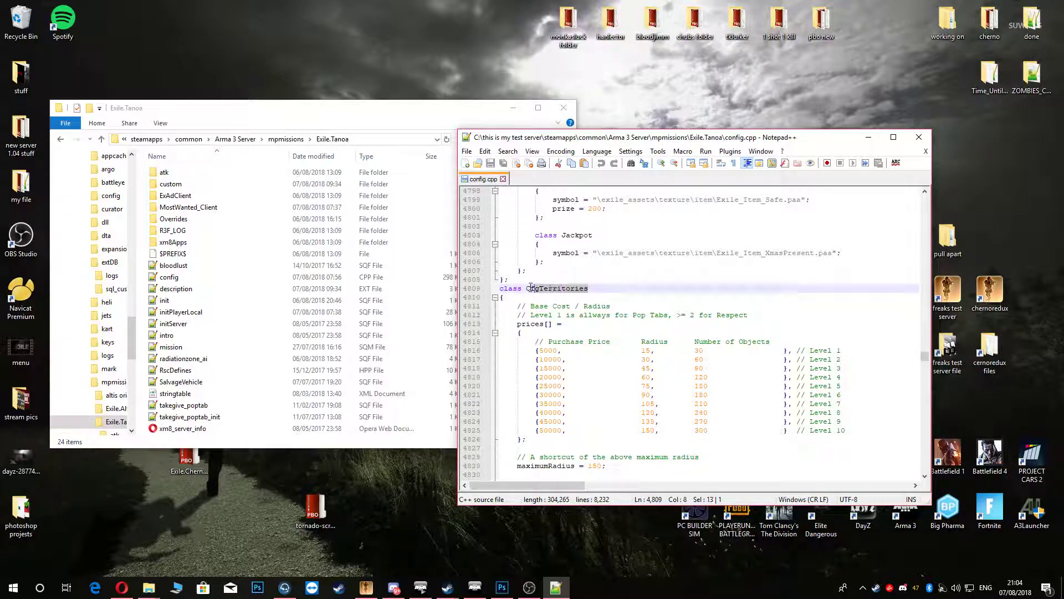
pyautogui.click(507, 151)
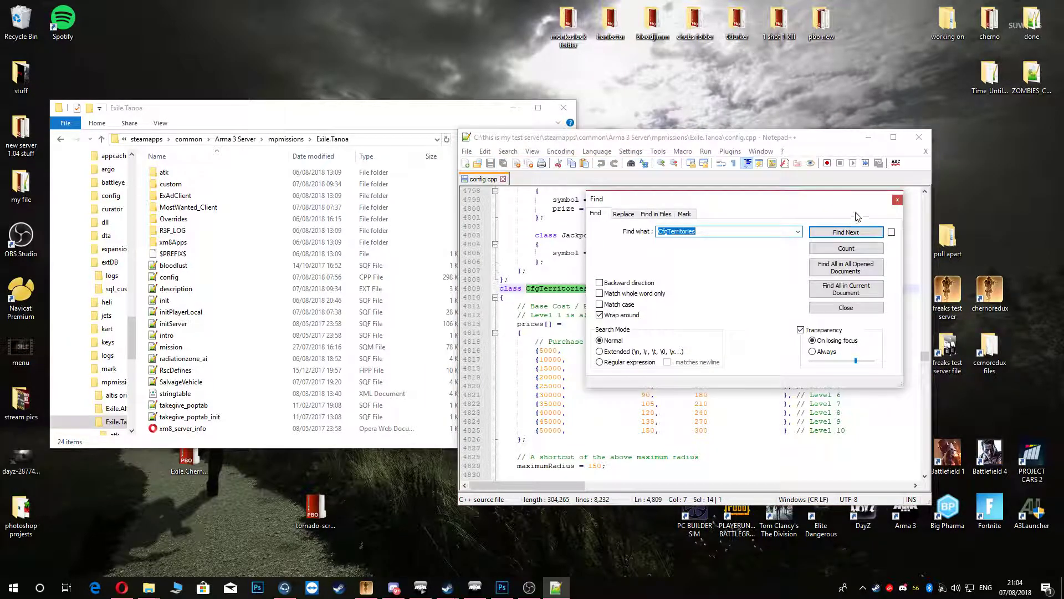
pyautogui.click(899, 198)
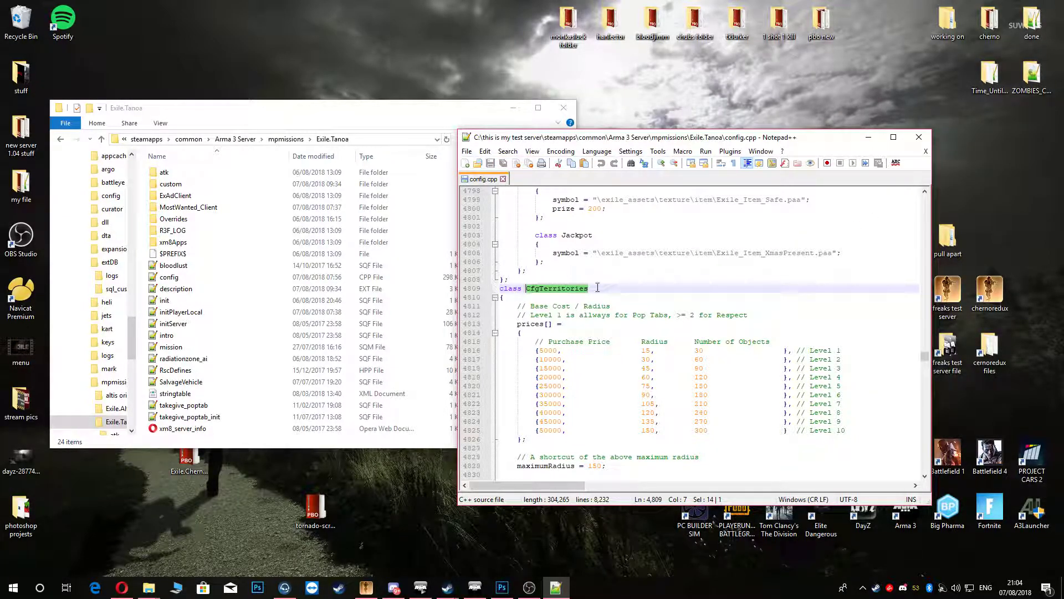
pyautogui.click(618, 291)
# Step: Move the editor window left and place the caret at the end of the Level 10 row
pyautogui.moveTo(862, 429); pyautogui.dragTo(514, 348)
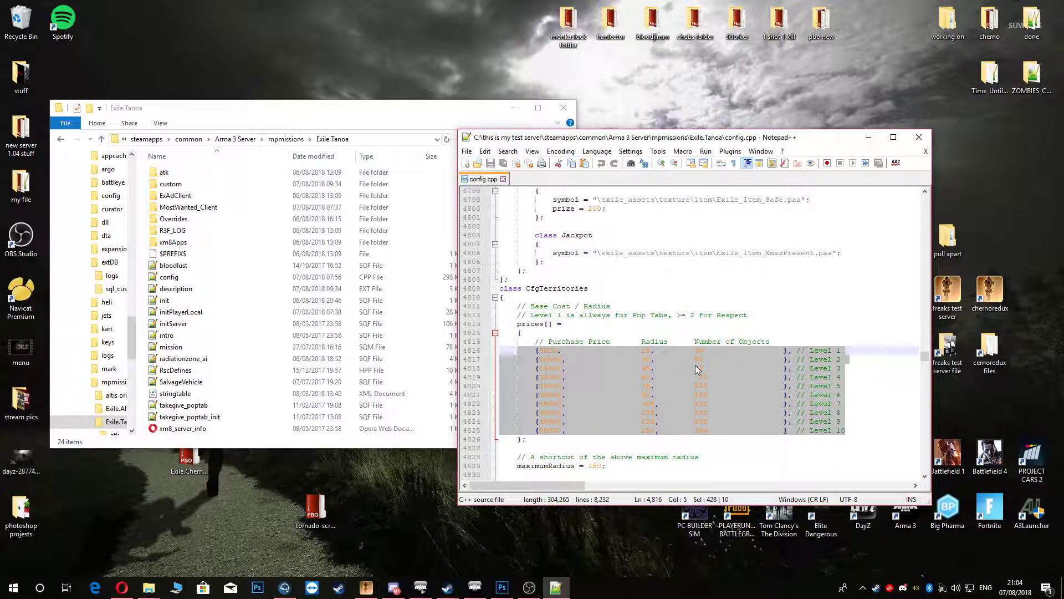
pyautogui.moveTo(805, 142)
pyautogui.mouseDown()
pyautogui.moveTo(703, 143)
pyautogui.moveTo(636, 105)
pyautogui.mouseUp()
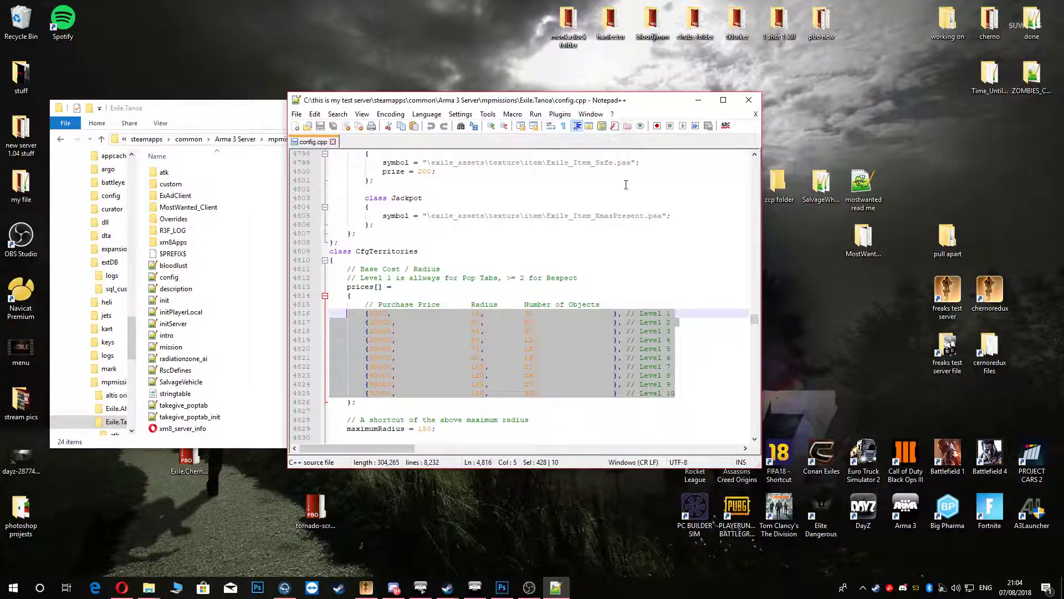
pyautogui.click(681, 395)
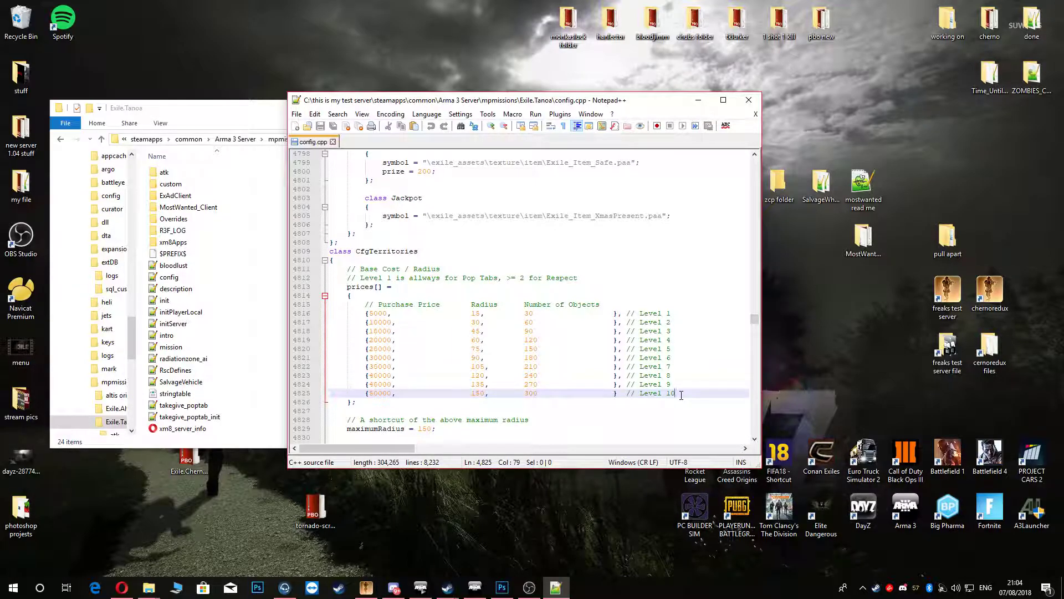
# Step: Start an indented new row below Level 10 holding {55000, 200, 350}
pyautogui.press('Return')
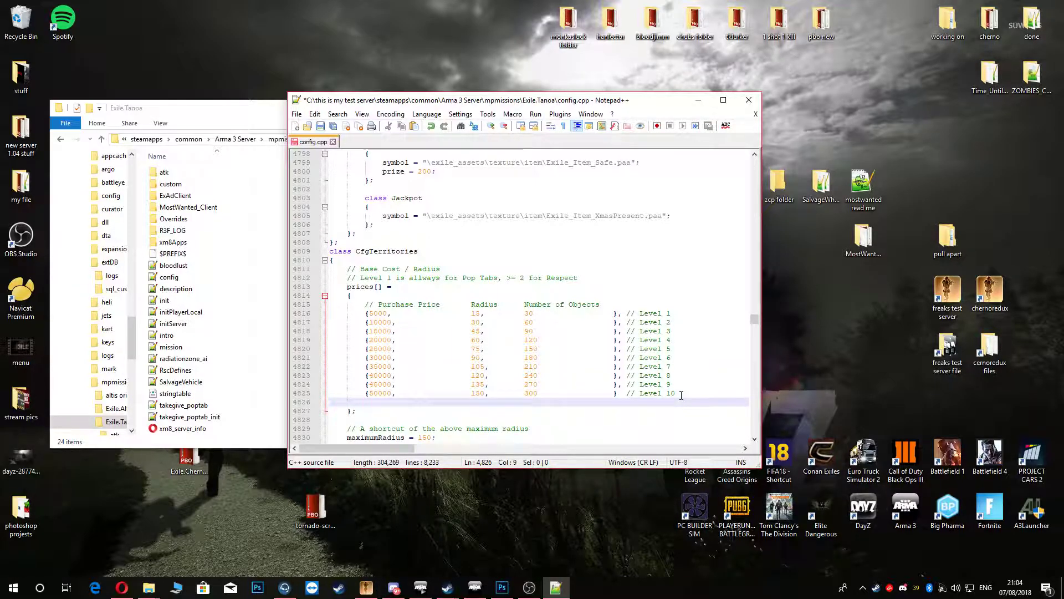
pyautogui.write('{')
pyautogui.press('Tab')
pyautogui.press('BackSpace')
pyautogui.press('Tab')
pyautogui.write('{')
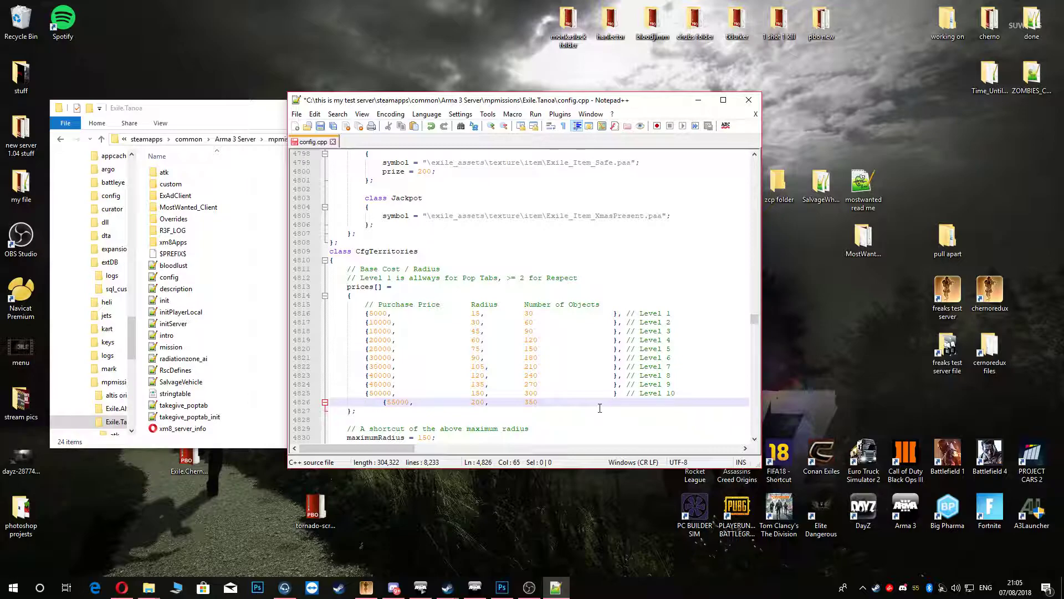
pyautogui.write('}')
# Step: End the Level 10 row with a comma and label the new row // level 11
pyautogui.click(617, 394)
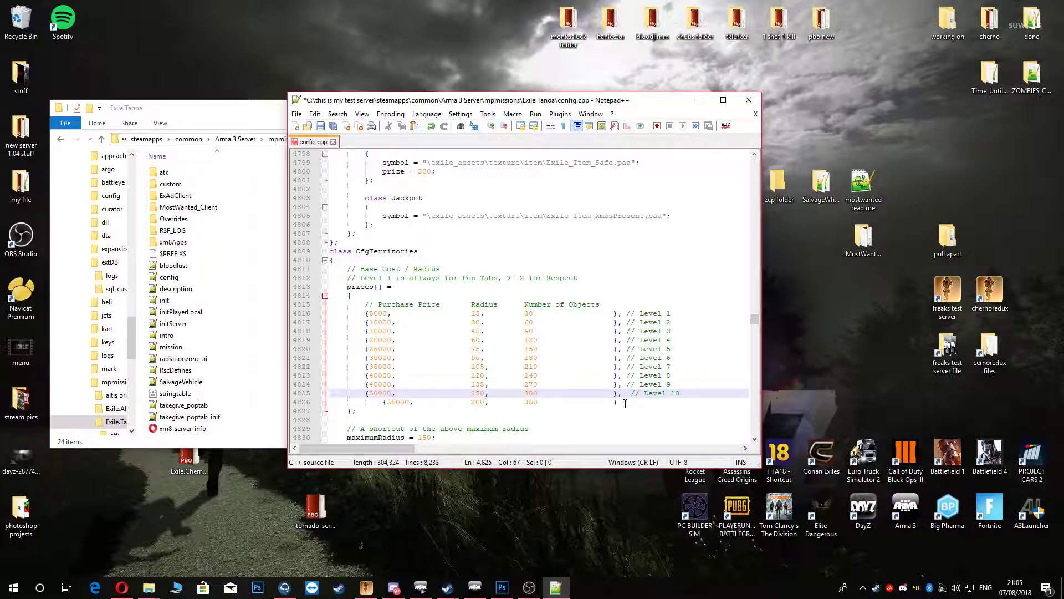
pyautogui.click(624, 403)
pyautogui.write(', //')
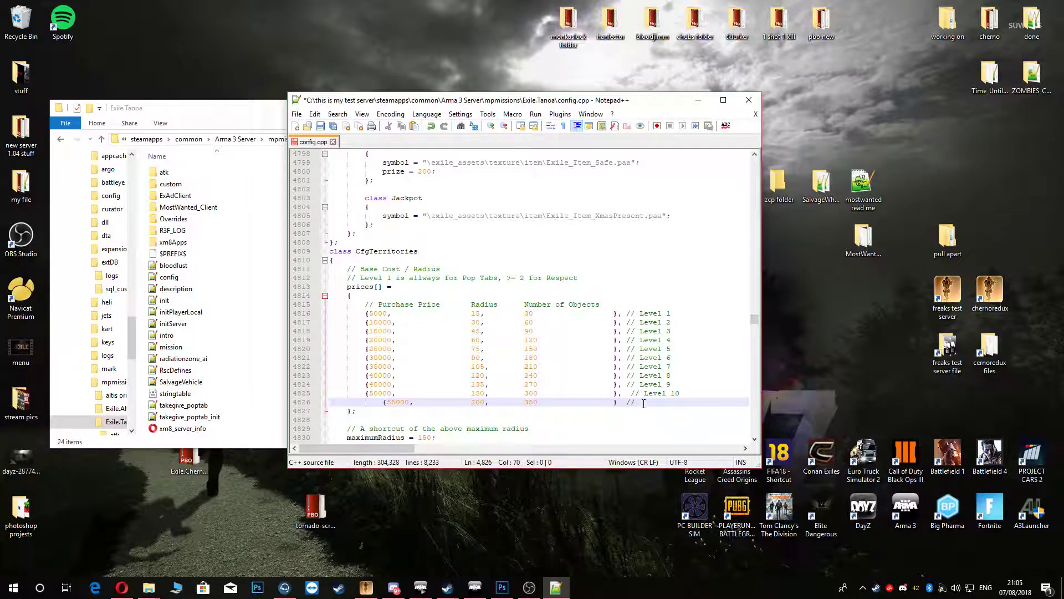
pyautogui.write('Leve')
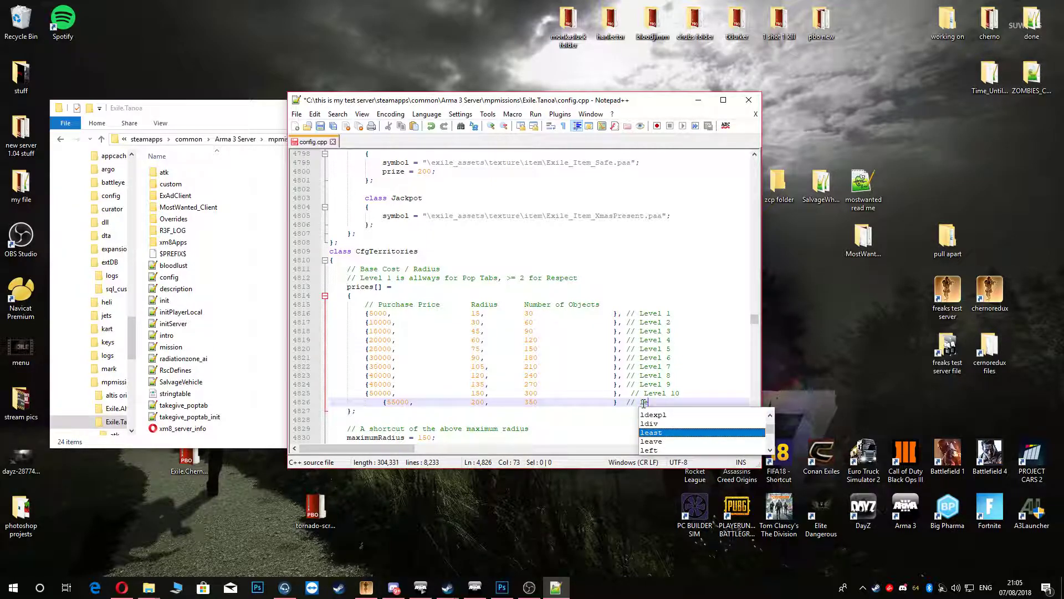
pyautogui.write('l 11')
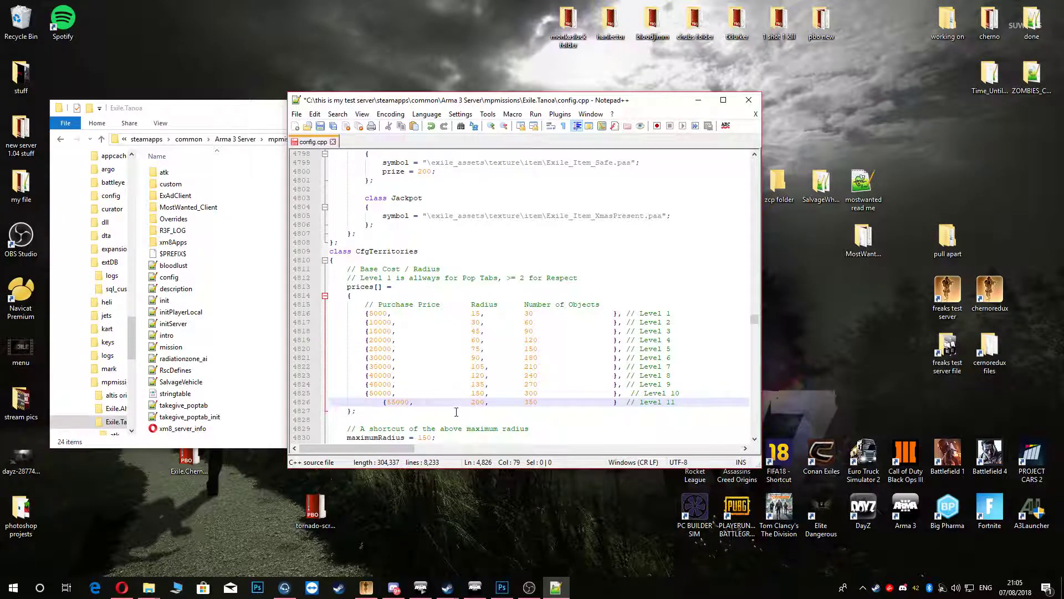
pyautogui.scroll(-4, 456, 411)
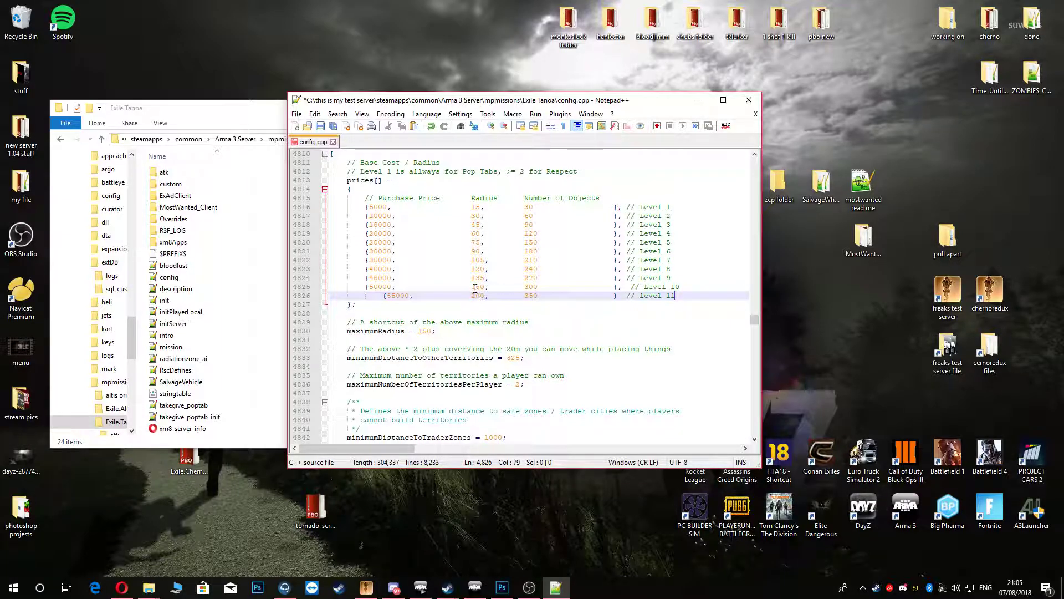
# Step: Replace the maximumRadius value 150 with 200
pyautogui.doubleClick(426, 331)
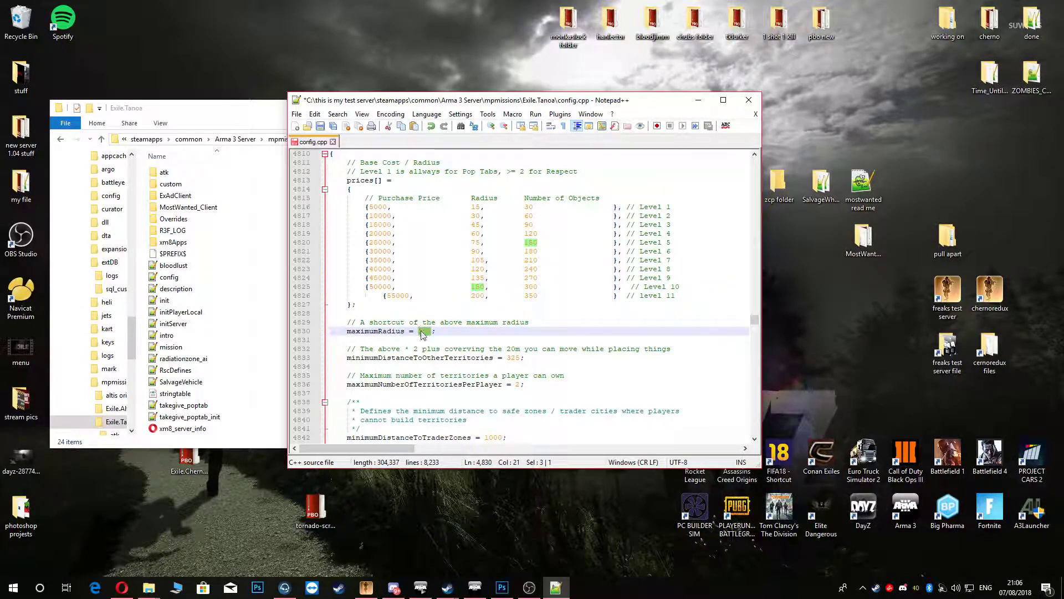
pyautogui.write('200')
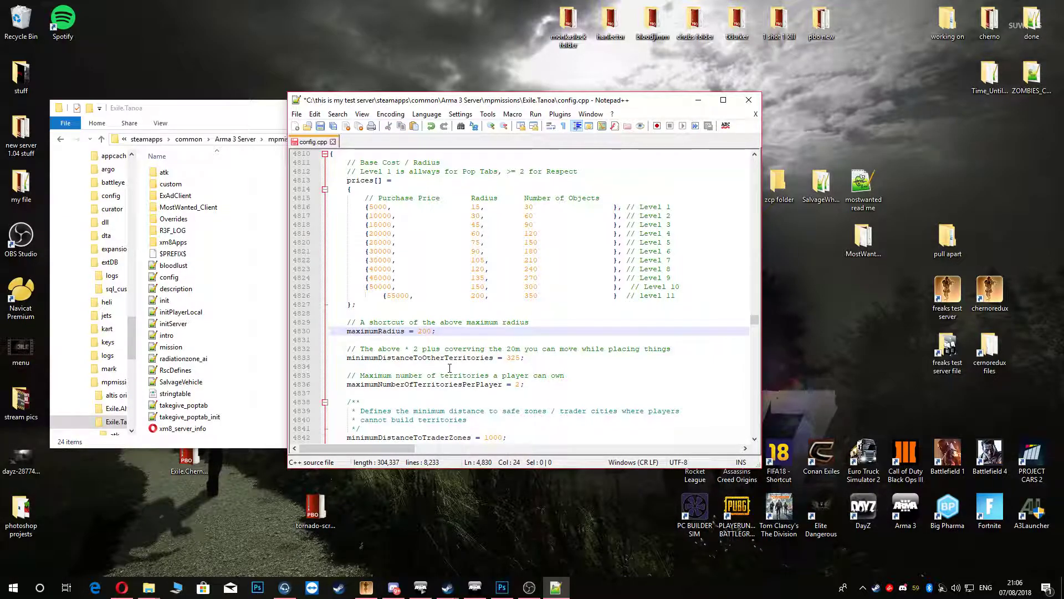
pyautogui.scroll(-1, 450, 366)
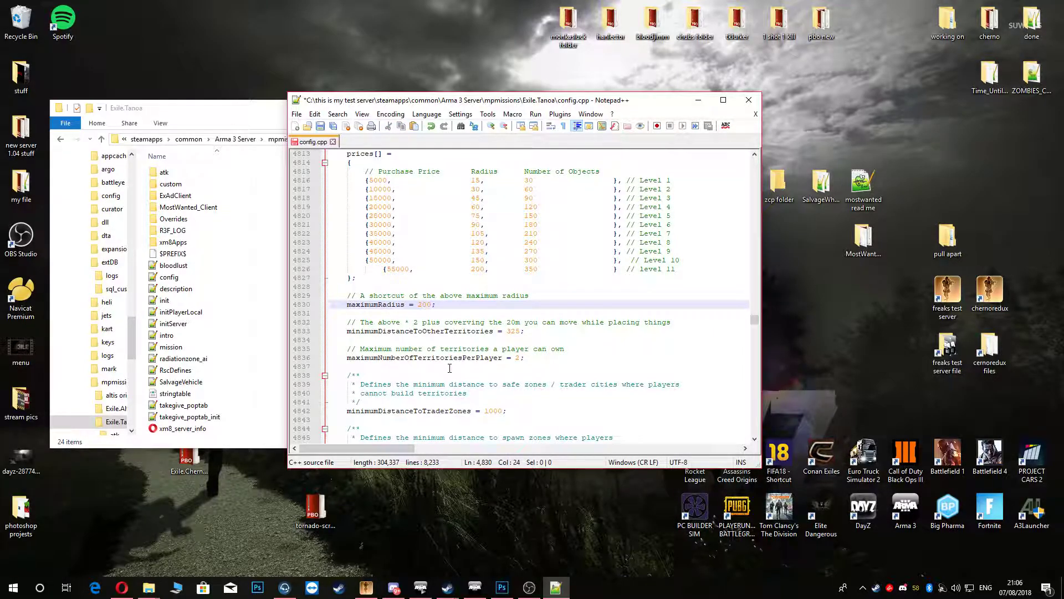
pyautogui.scroll(-1, 456, 359)
pyautogui.scroll(2, 470, 342)
pyautogui.scroll(-2, 470, 343)
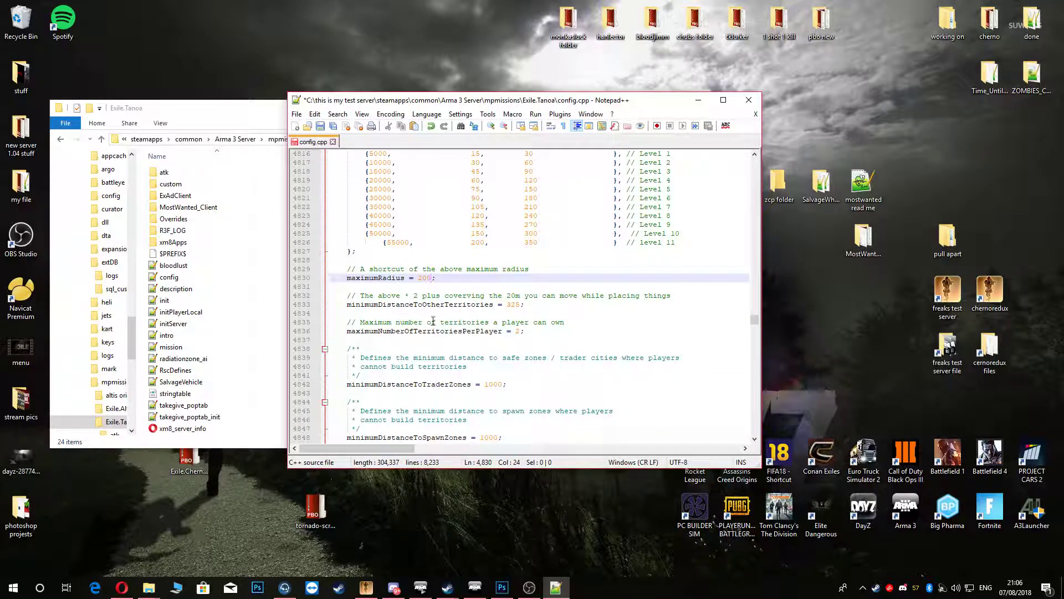
# Step: Leave maximumNumberOfTerritoriesPerPlayer at 2 and save config.cpp
pyautogui.doubleClick(516, 331)
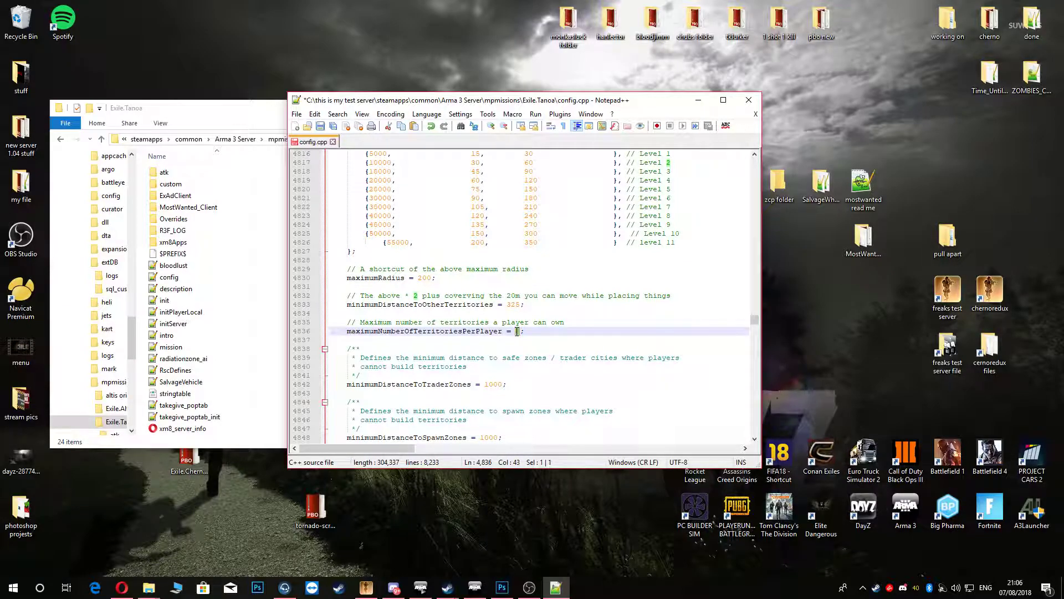
pyautogui.click(530, 331)
pyautogui.scroll(5, 519, 330)
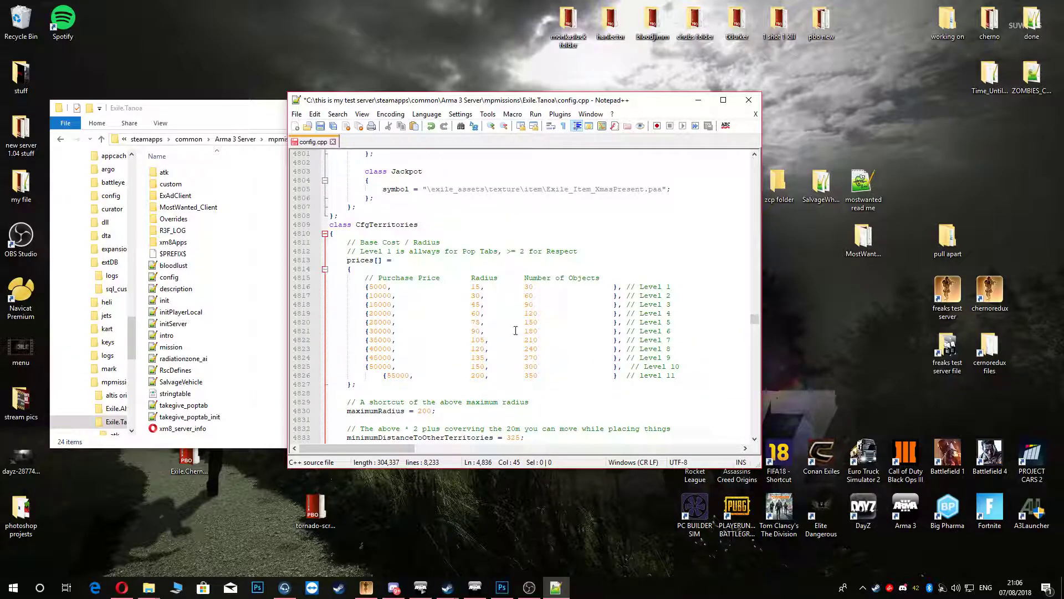
pyautogui.click(320, 126)
# Step: Bring Explorer forward and go back to the mpmissions folder
pyautogui.click(148, 588)
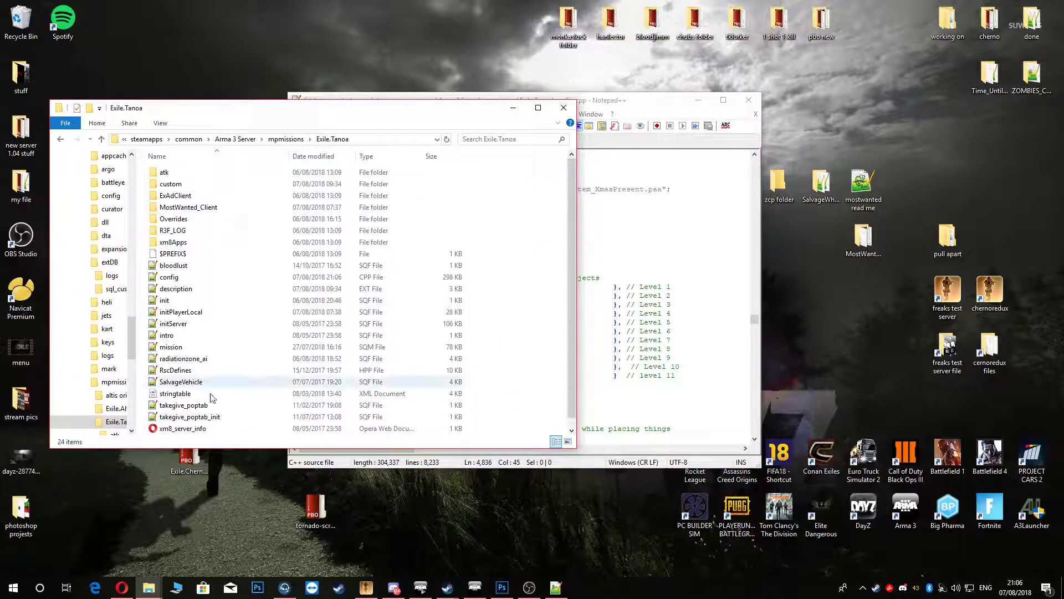
pyautogui.click(60, 140)
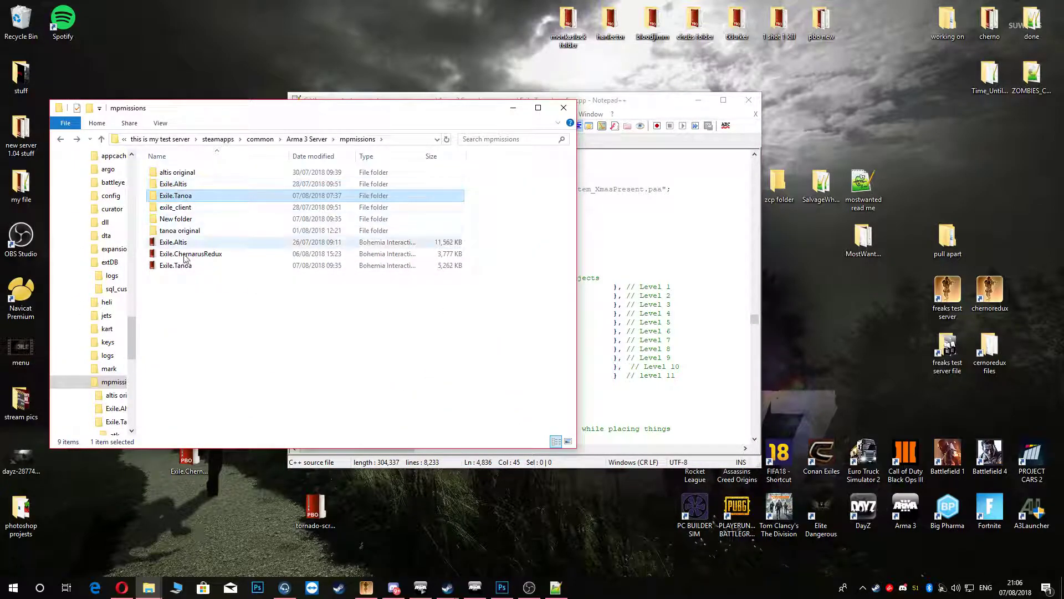